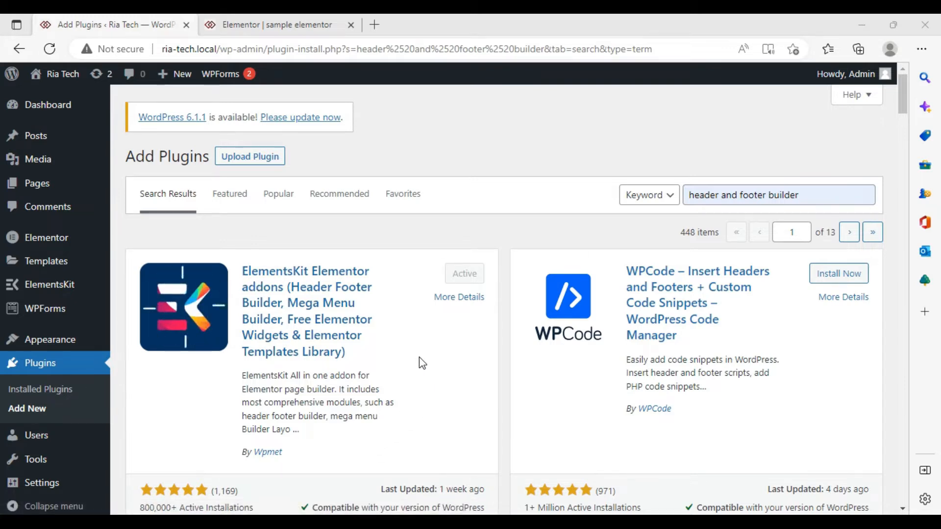
Step: From the site's pages list, open the Elementor #151 page for editing with Elementor in a new tab
left_click(78, 189)
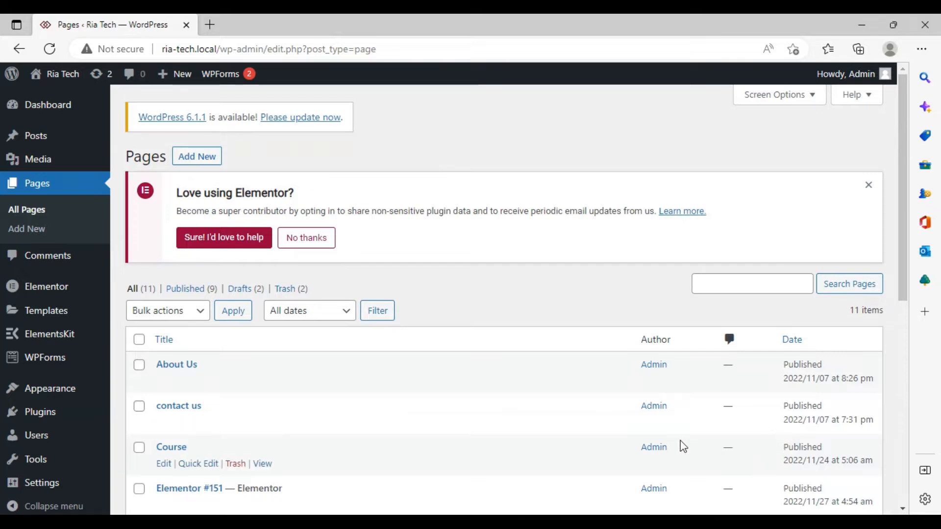
scroll(603, 348, "down", 4)
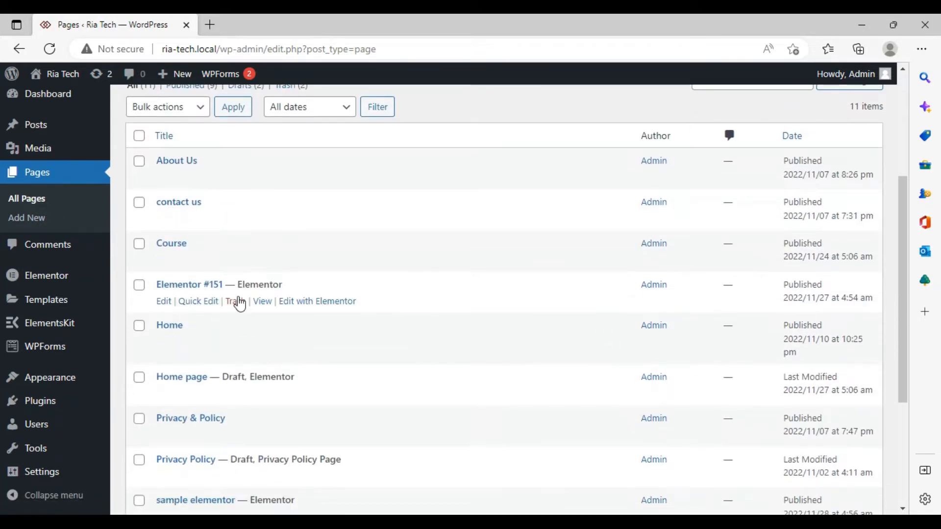
left_click(307, 303)
right_click(307, 304)
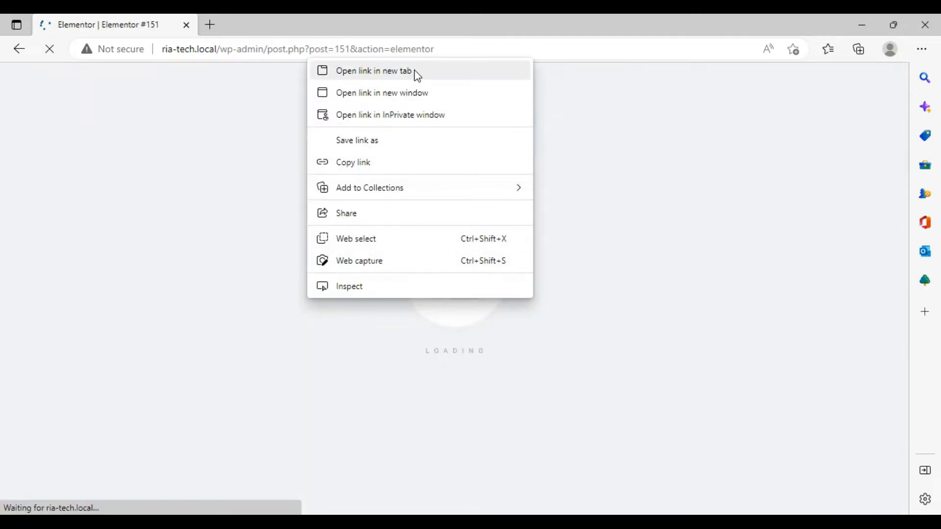
left_click(416, 72)
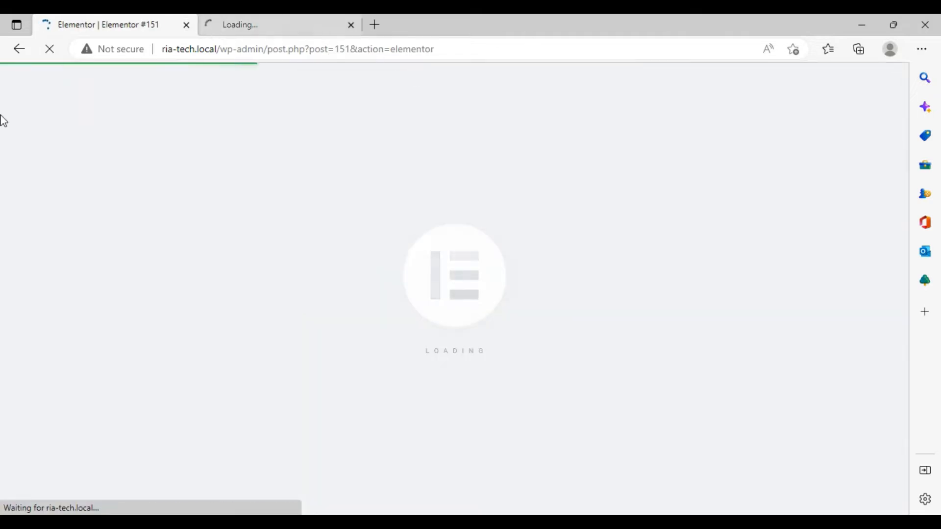
left_click(19, 49)
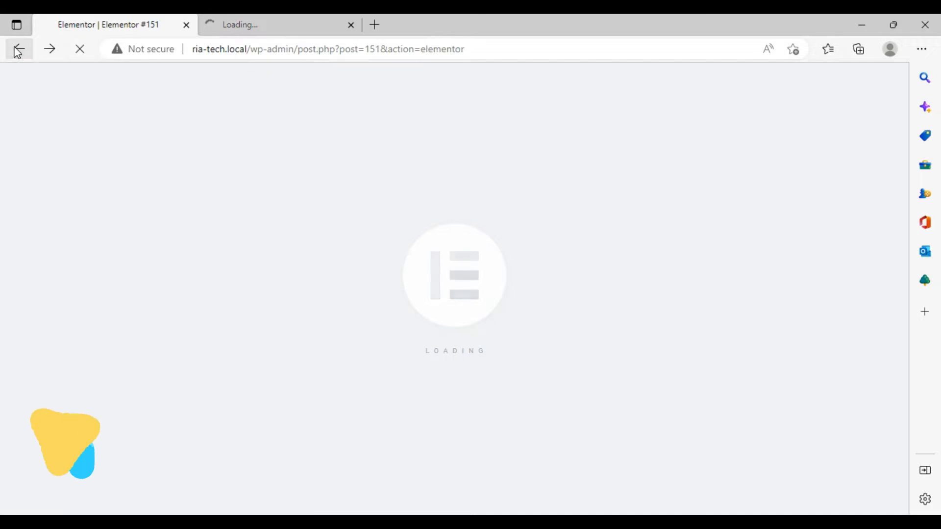
left_click(268, 20)
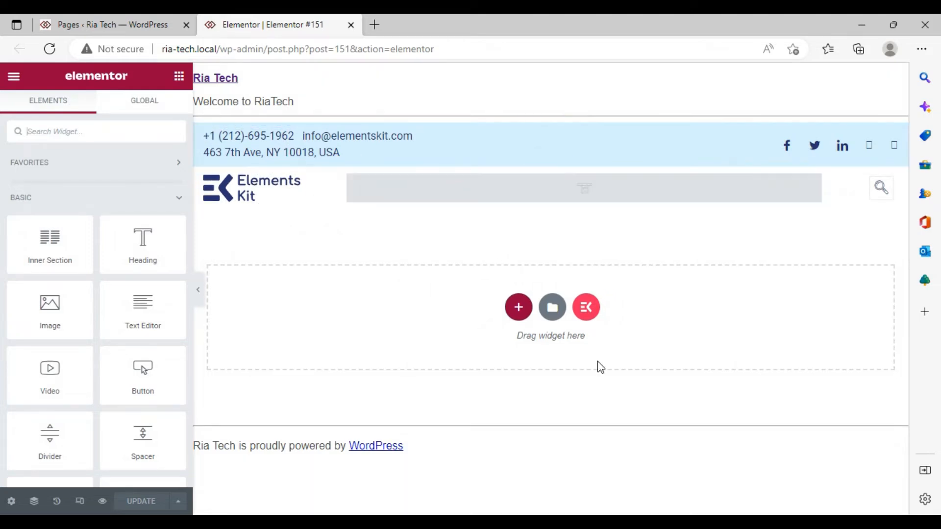
Step: Browse the section templates in the ElementsKit library, preview Header - Section 1, and close the library without inserting it
left_click(585, 316)
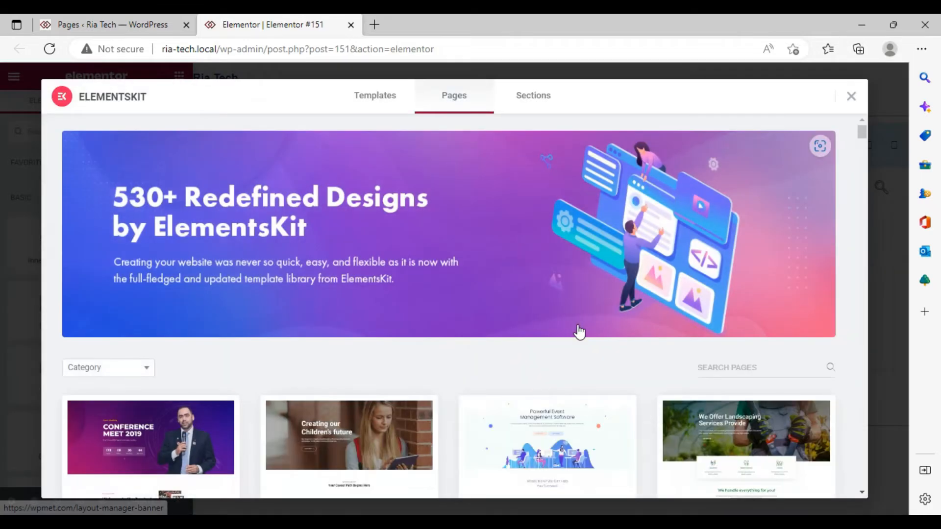
left_click(539, 91)
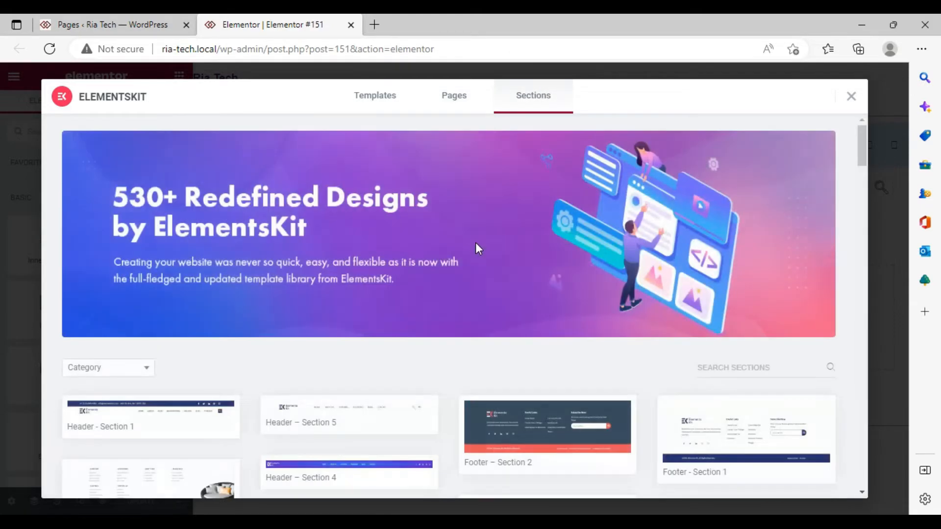
scroll(238, 212, "down", 3)
left_click(108, 194)
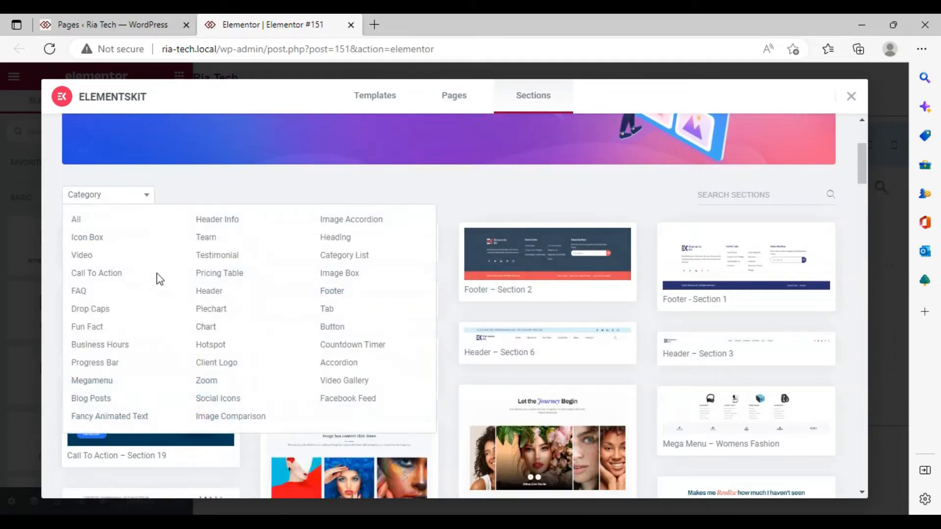
left_click(485, 257)
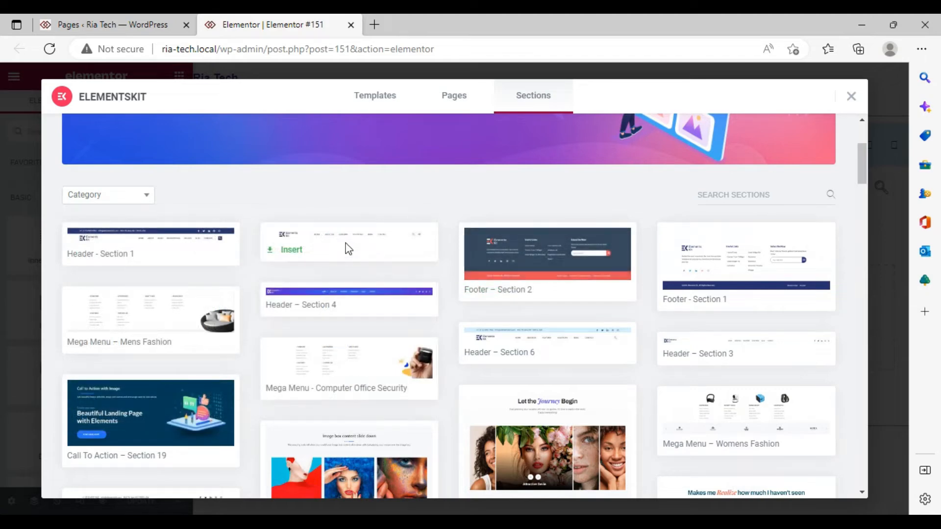
left_click(167, 249)
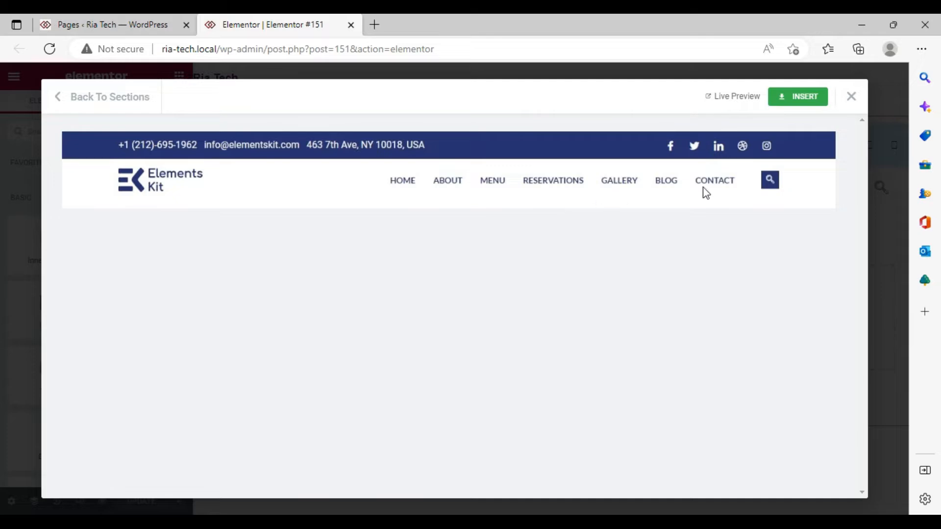
left_click(851, 97)
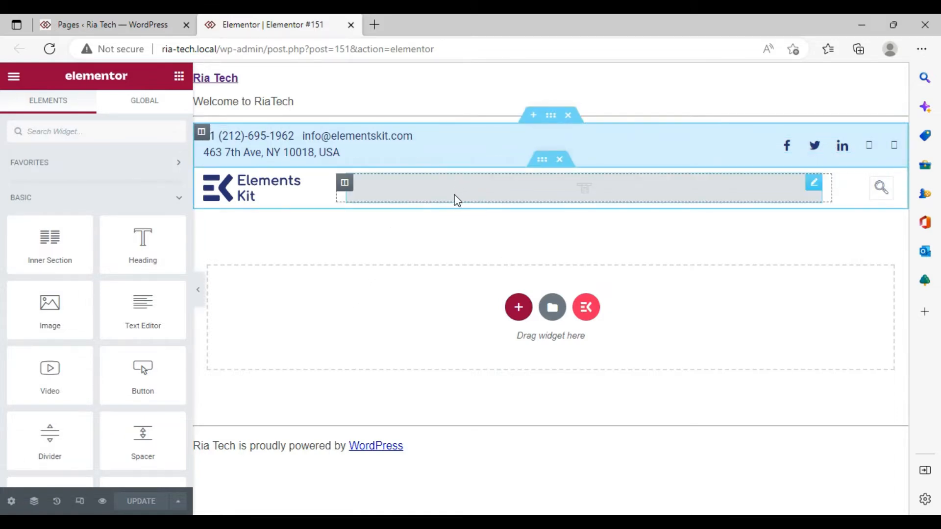
Step: Return to the WordPress dashboard and open the menu editor for menu1, showing the pages available to add
left_click(65, 23)
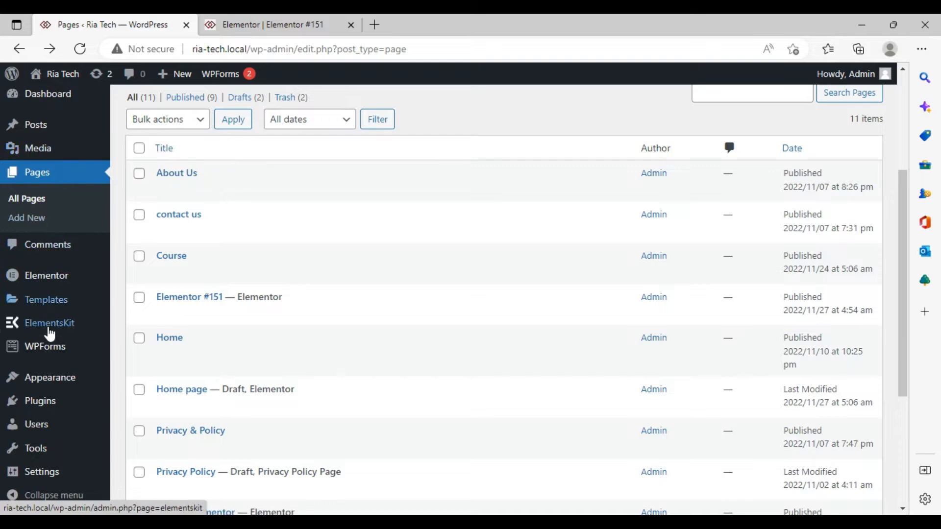
mouse_move(55, 386)
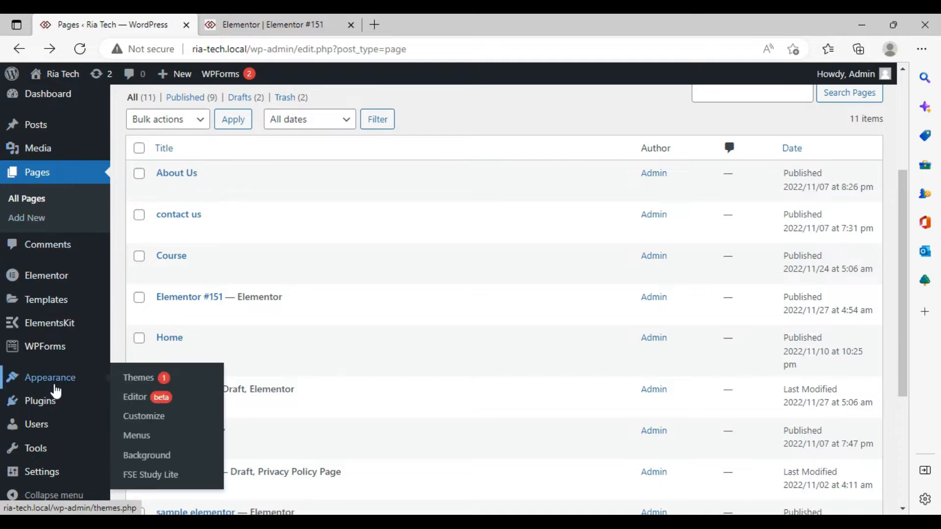
left_click(143, 441)
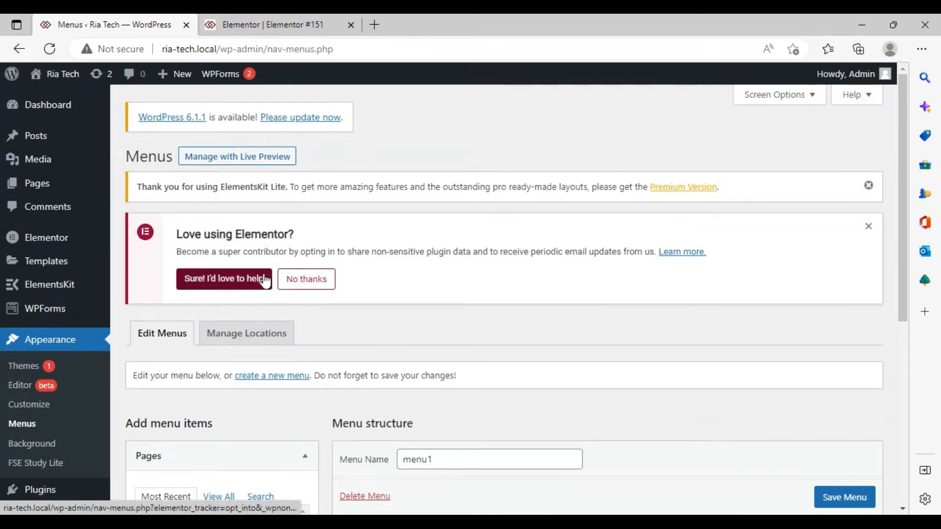
scroll(265, 282, "down", 4)
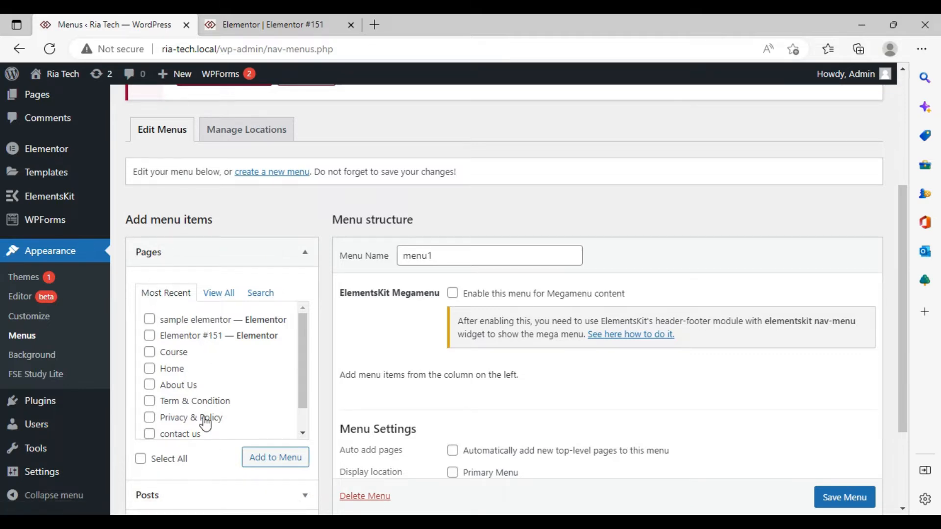
scroll(230, 344, "down", 1)
scroll(228, 345, "up", 1)
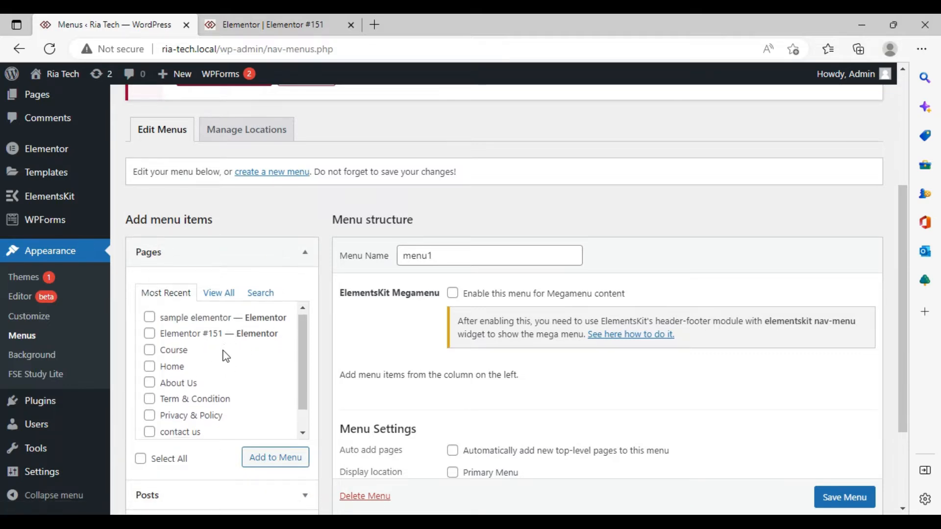
scroll(225, 355, "down", 1)
scroll(447, 319, "down", 3)
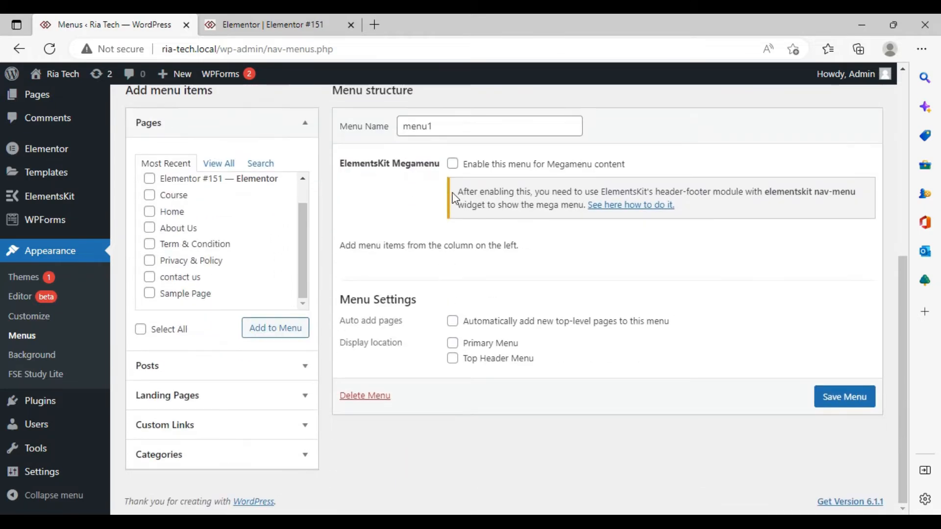
Step: Add the Course, Home, About Us, Term & Condition, Privacy & Policy and contact us pages to menu1
left_click(151, 214)
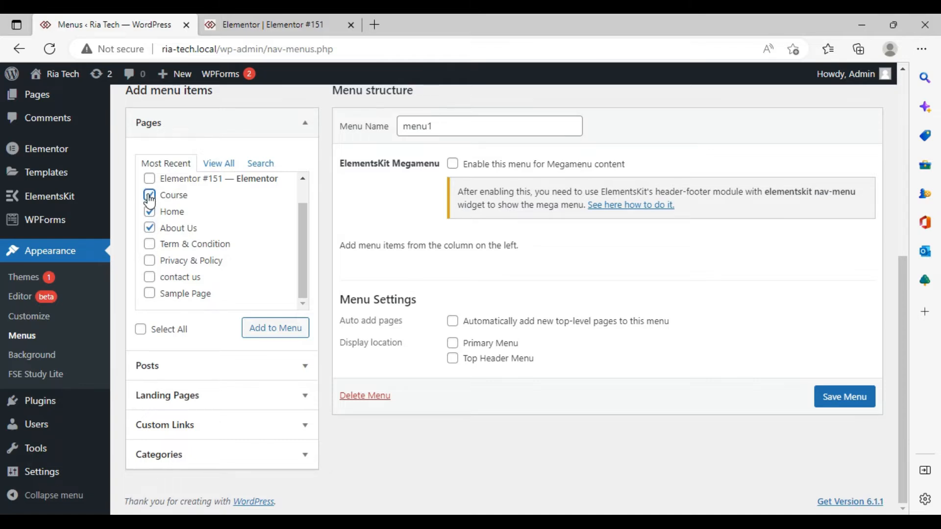
left_click(150, 262)
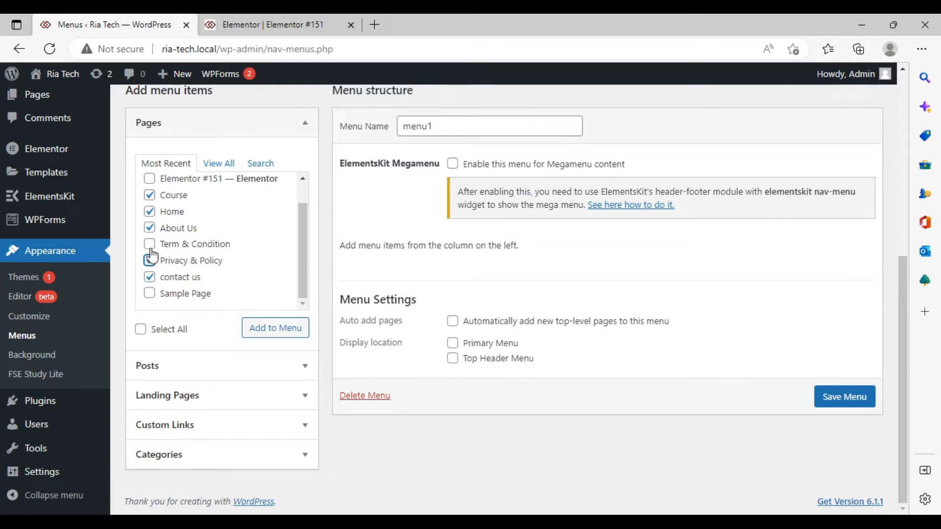
left_click(283, 329)
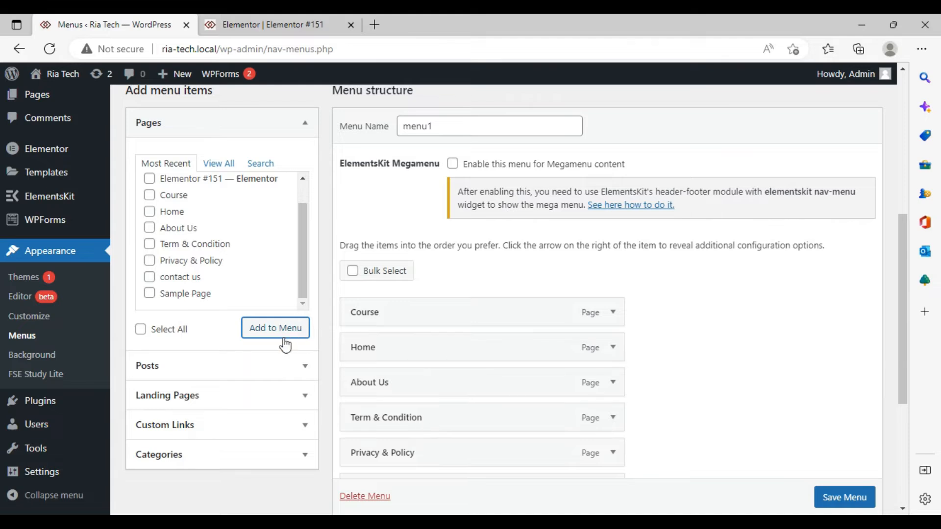
Step: Reorder the menu items so Home comes before Course and contact us directly follows About Us
scroll(416, 323, "down", 1)
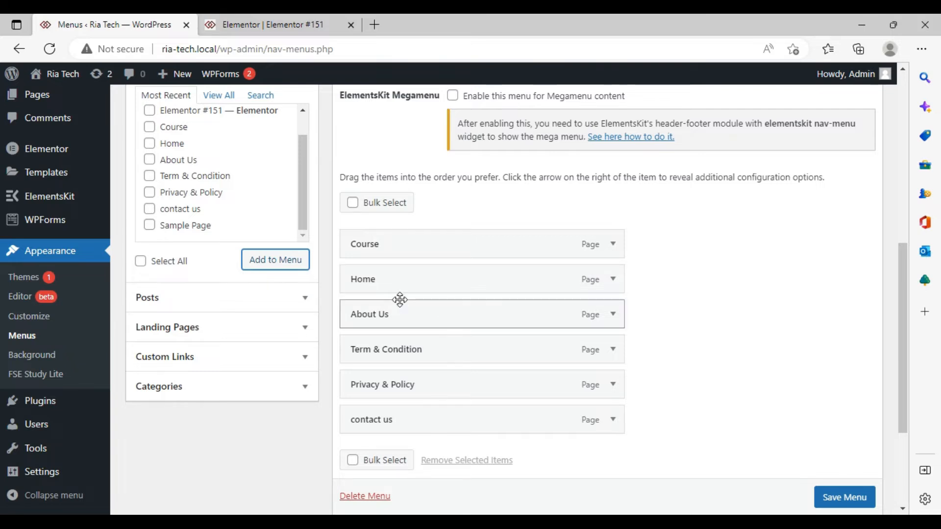
left_click_drag(411, 286, 412, 234)
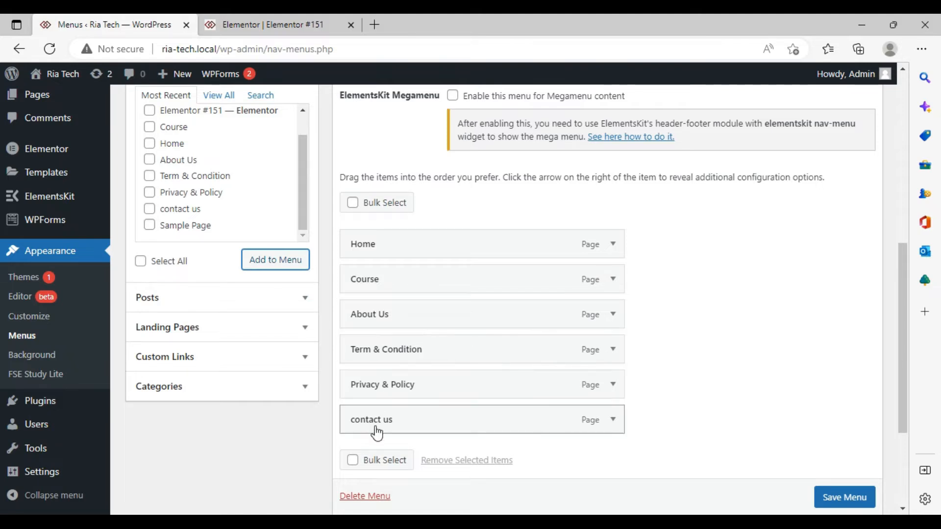
left_click_drag(378, 428, 376, 361)
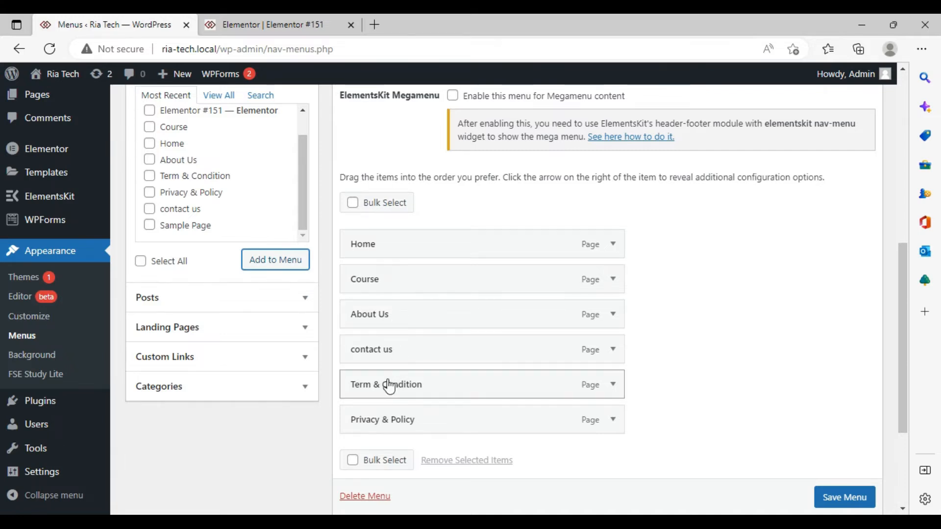
Step: Nest Term & Condition and Privacy & Policy as sub items under About Us, and save the menu
left_click_drag(388, 384, 405, 338)
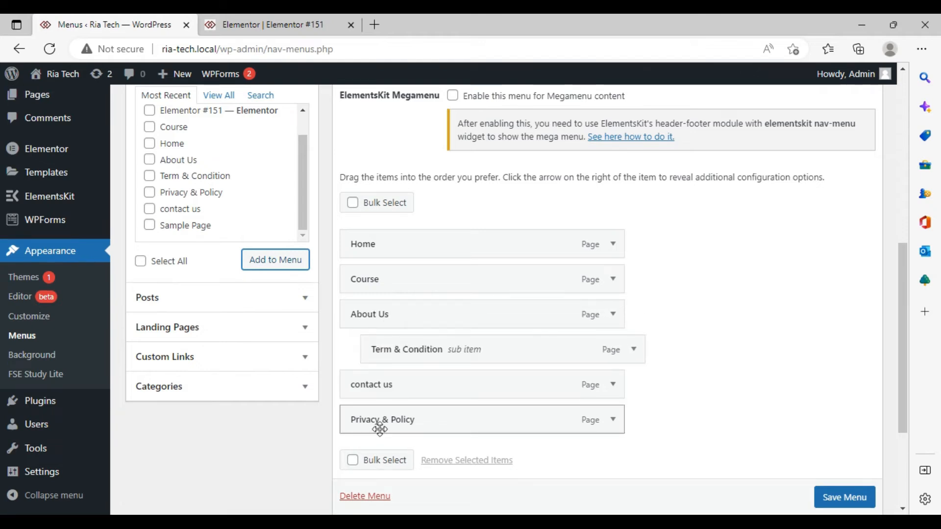
left_click_drag(380, 426, 399, 393)
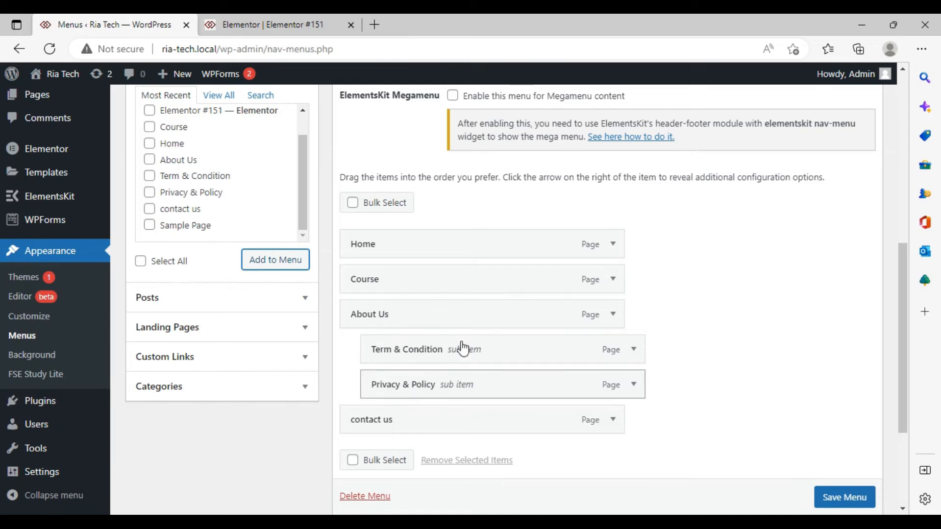
scroll(854, 488, "down", 1)
left_click(859, 486)
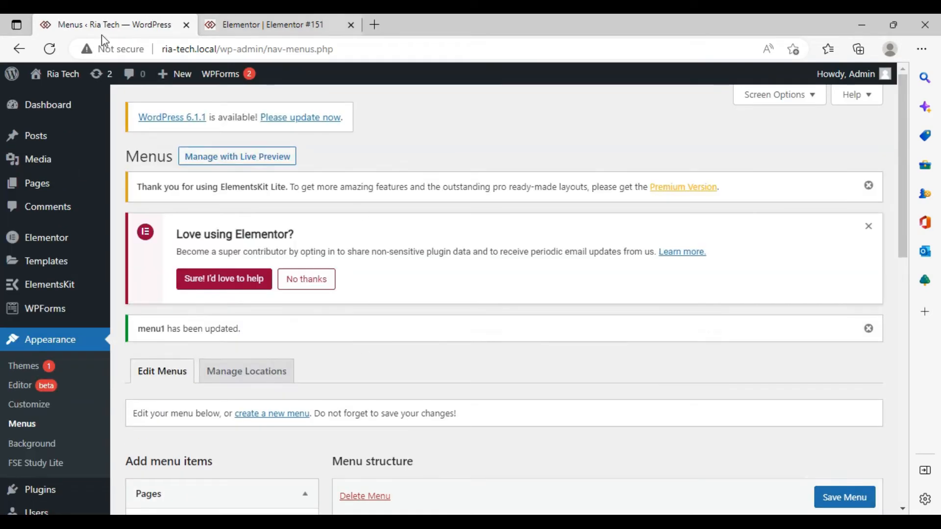
Step: In the Elementor page, select the header's ElementsKit Nav Menu widget and choose menu1 as its menu
left_click(250, 25)
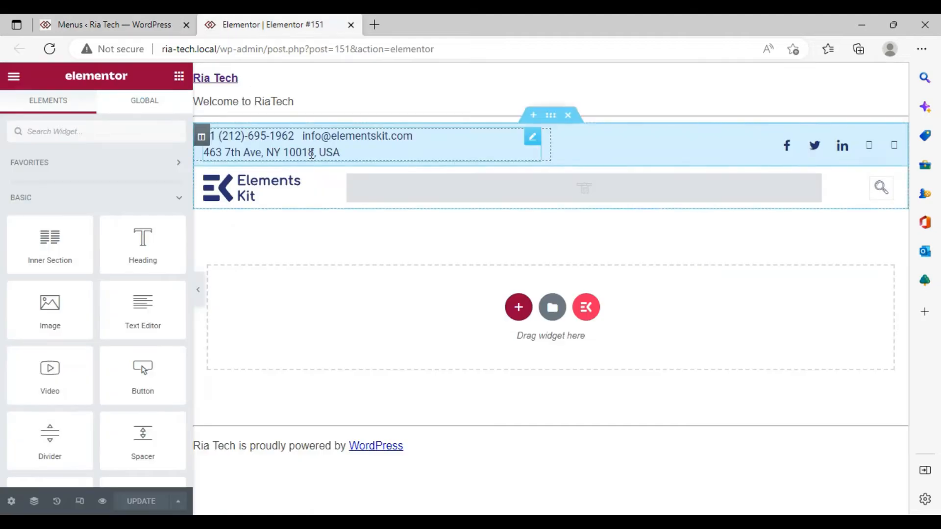
left_click(486, 198)
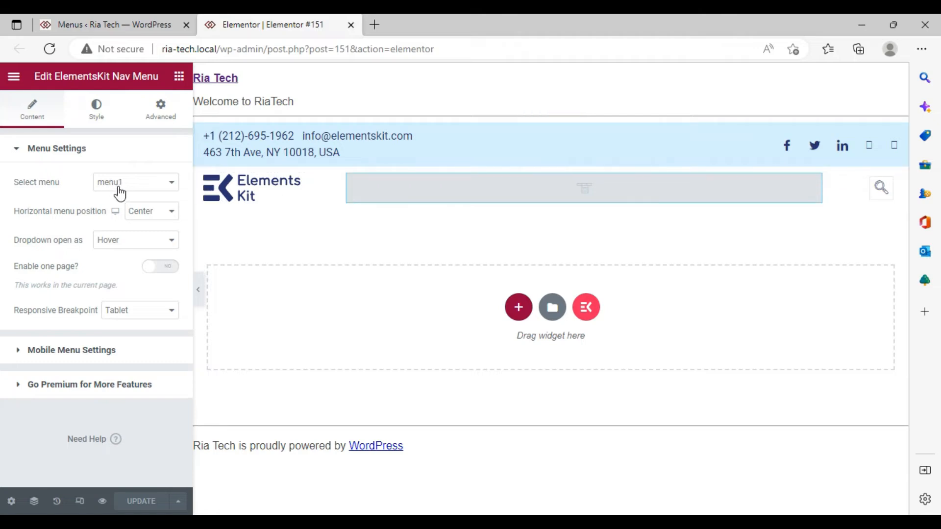
left_click(171, 184)
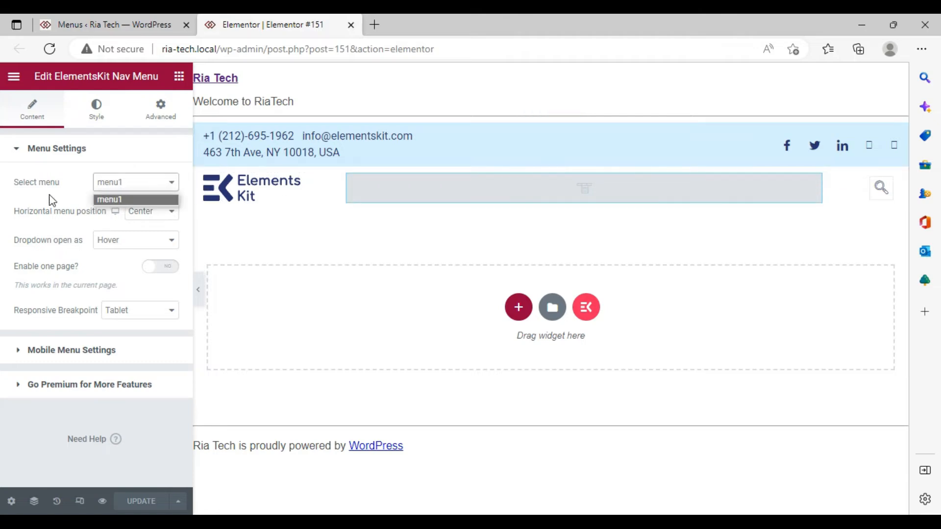
left_click(119, 200)
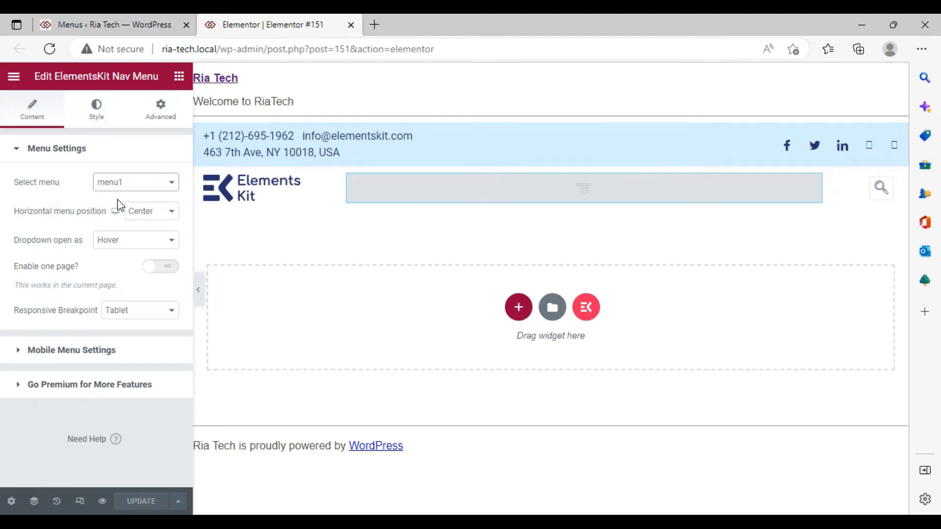
Step: Check the structure and settings of menu1 in the menu editor, save it again, and return to the Elementor page
left_click(85, 23)
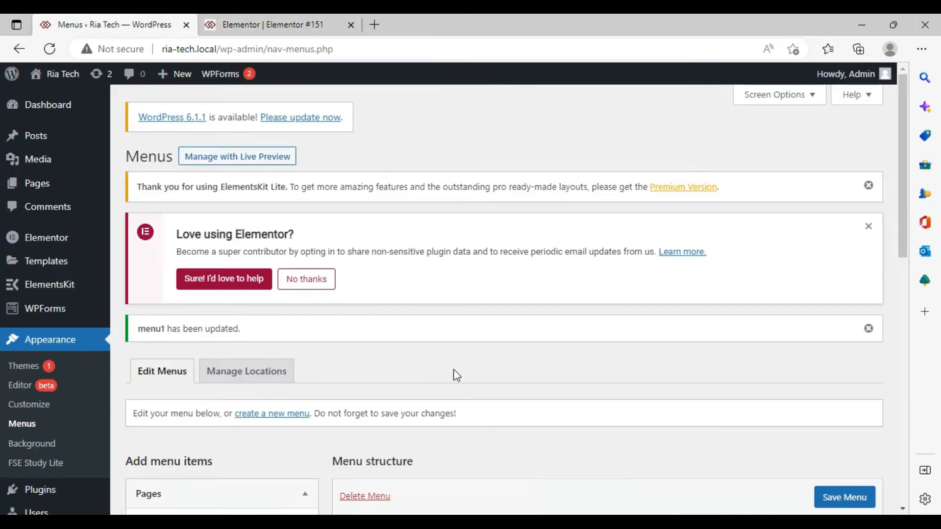
scroll(466, 348, "down", 3)
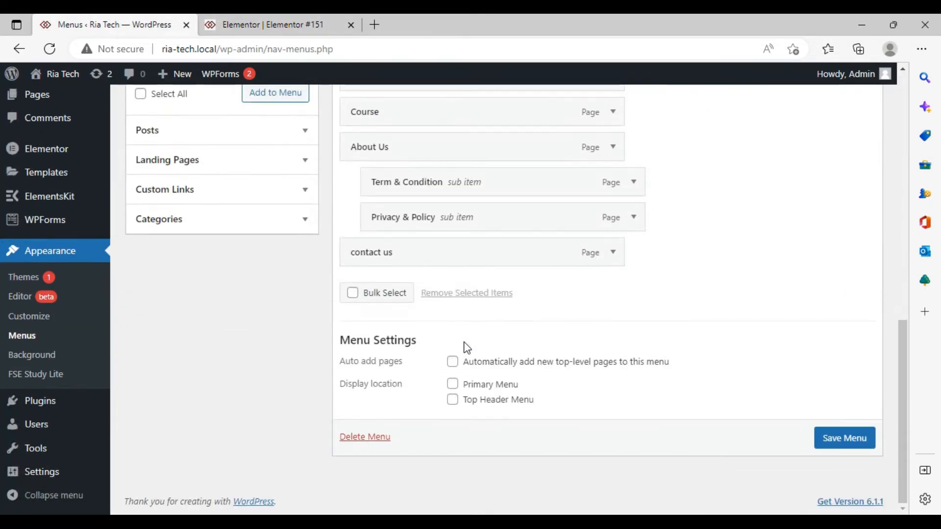
left_click(817, 444)
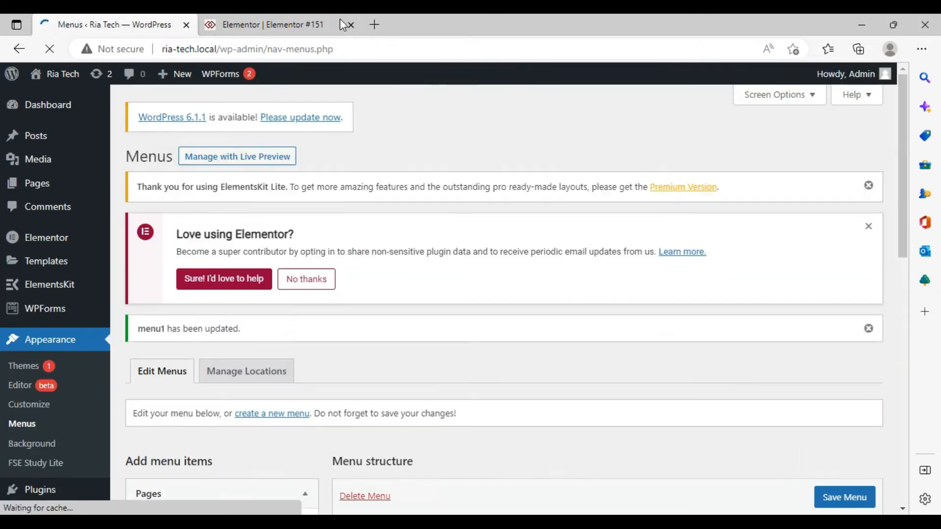
left_click(275, 26)
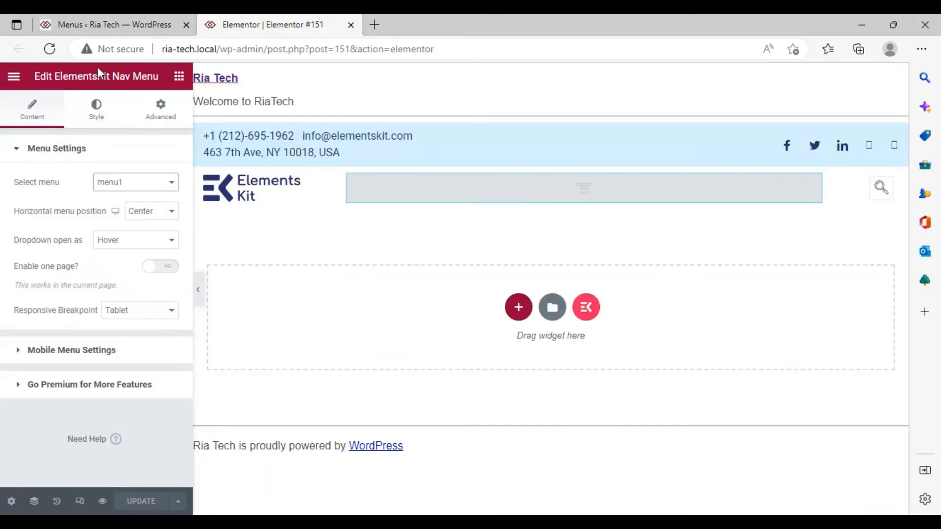
Step: Reload the Elementor editor and open the header's ElementsKit Nav Menu widget to check its menu selection
left_click(50, 57)
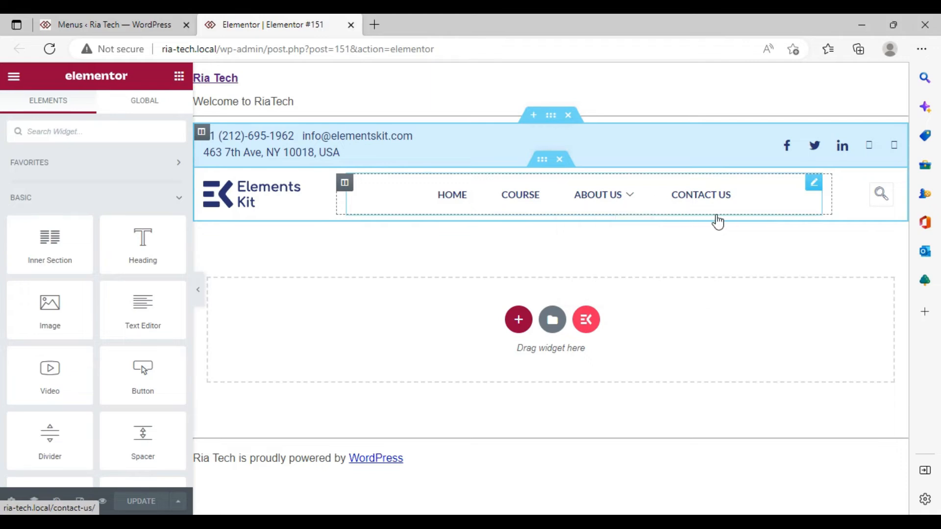
left_click(749, 208)
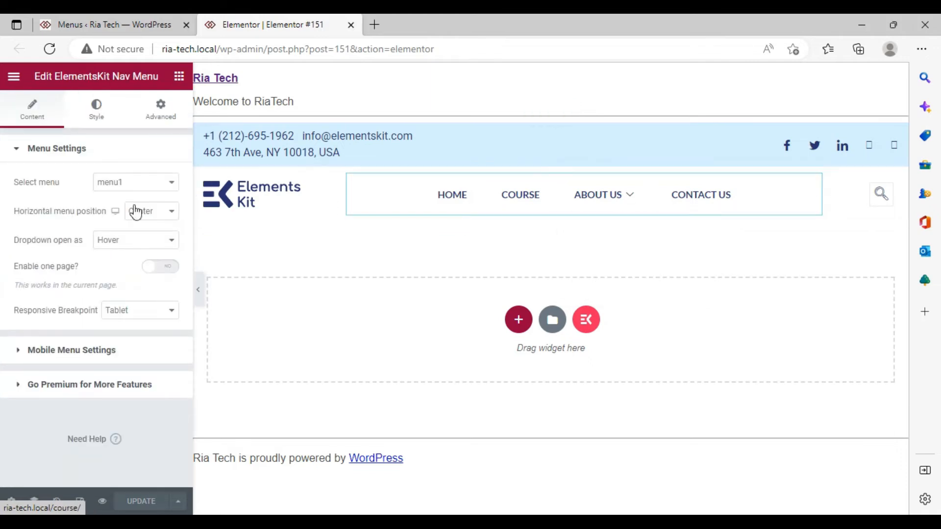
left_click(169, 183)
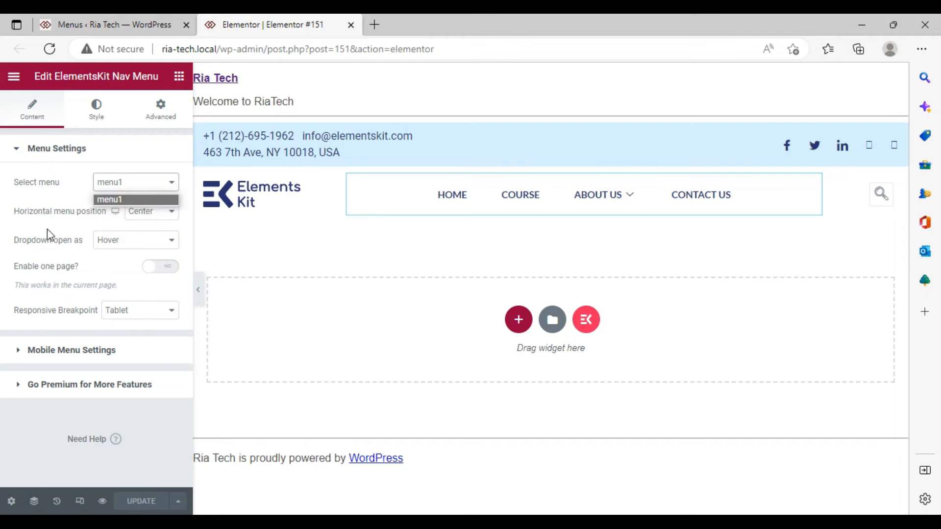
Step: Try Click as the way the navigation menu's dropdown opens, and set it back to Hover
left_click(164, 243)
left_click(164, 243)
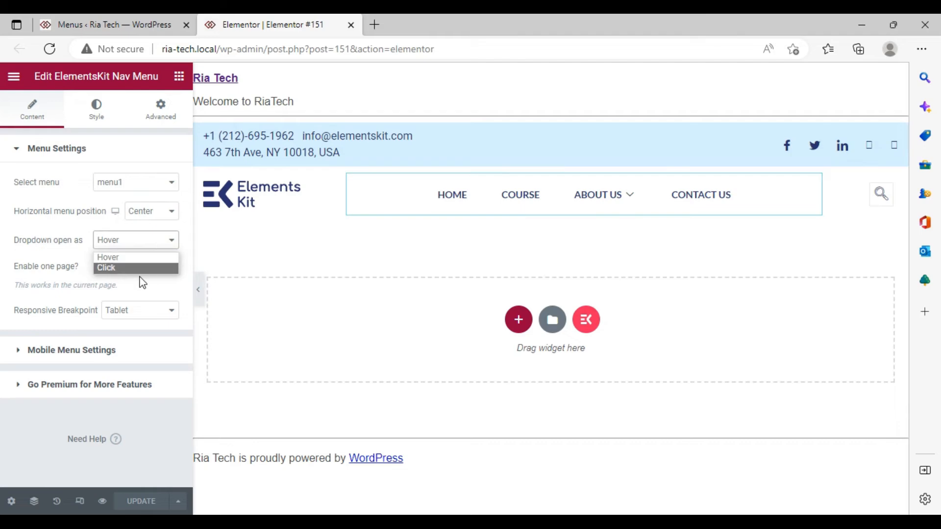
left_click(141, 270)
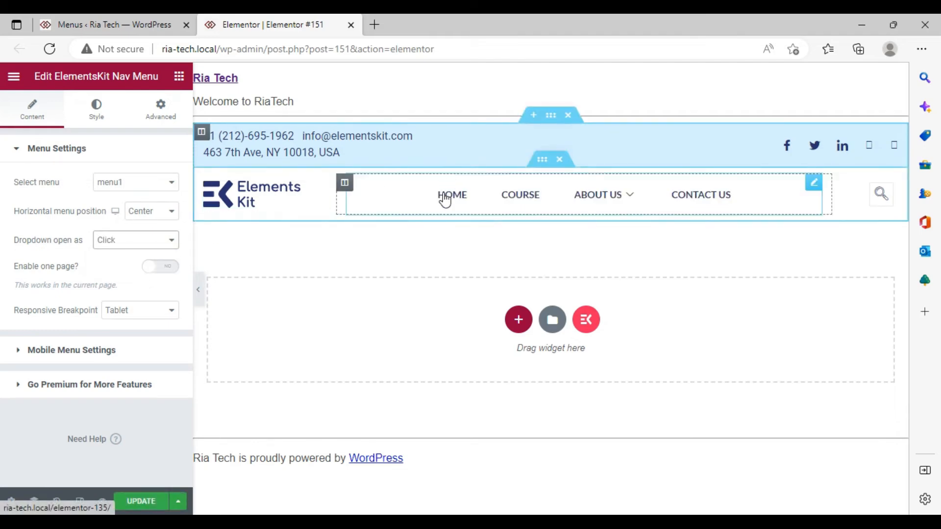
left_click(155, 247)
left_click(155, 254)
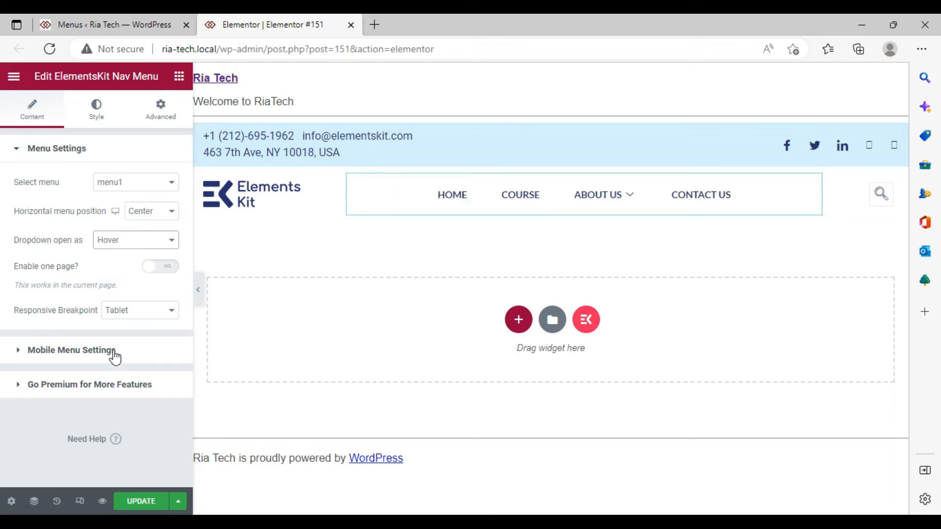
Step: Look through the Nav Menu widget's style and advanced settings, and update the page
left_click(95, 121)
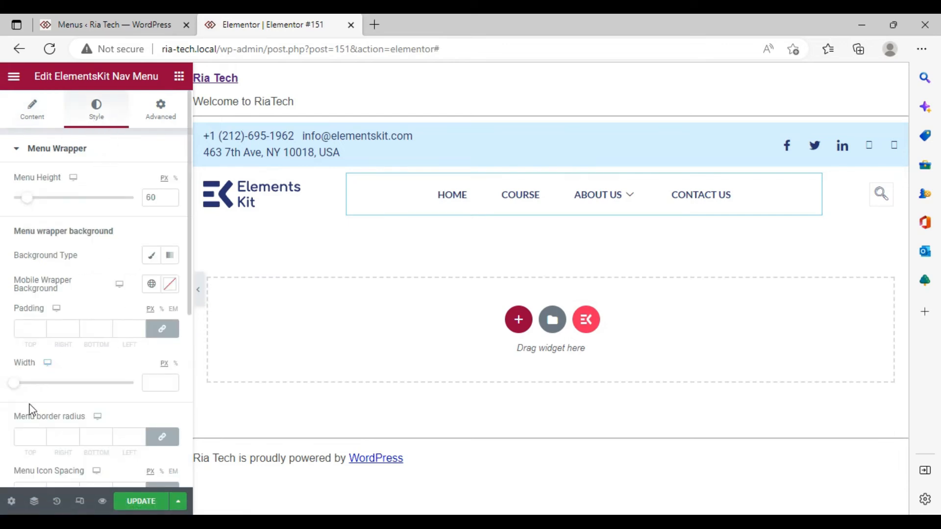
left_click(162, 110)
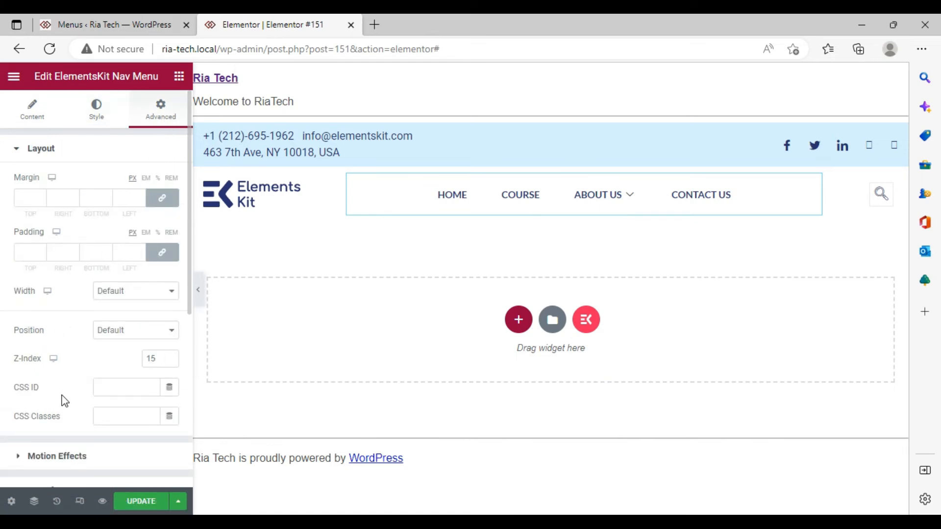
left_click(139, 500)
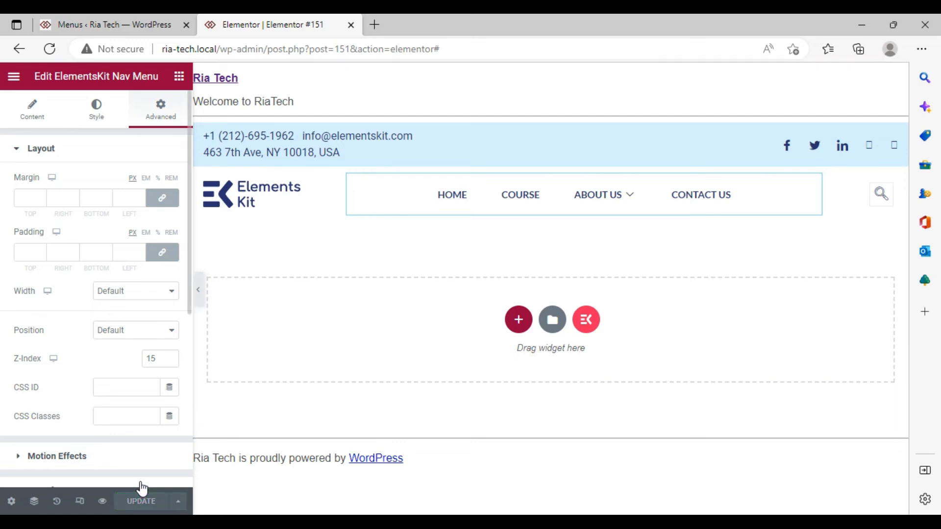
Step: Preview the page to check the header menu and its About Us item, and return to the Elementor editor
left_click(103, 503)
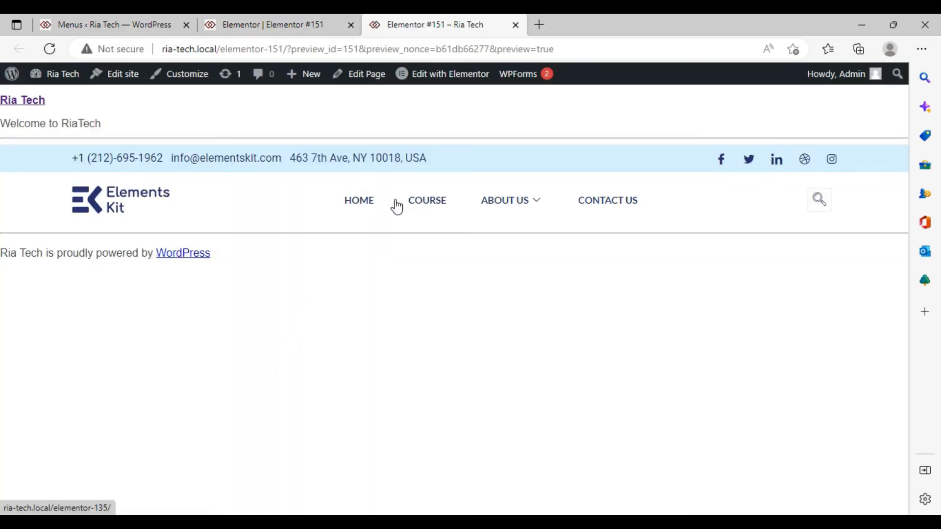
mouse_move(504, 199)
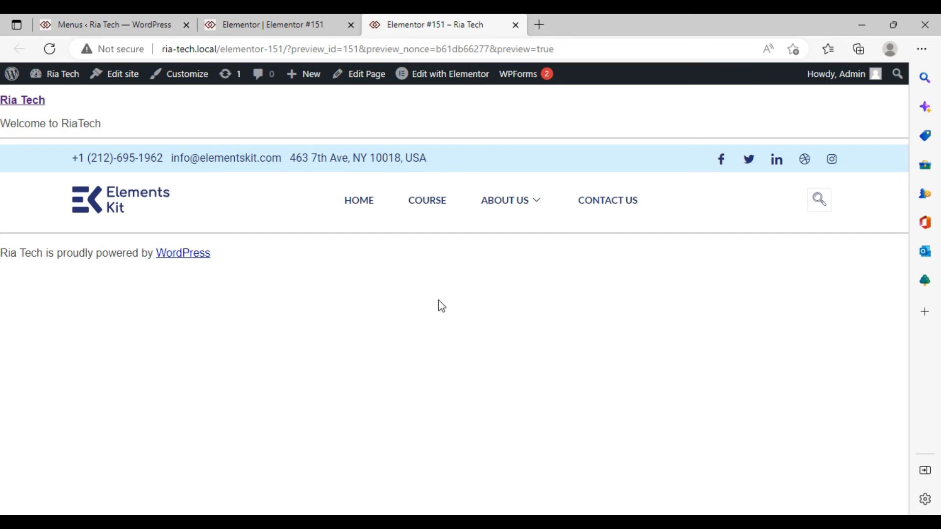
left_click(296, 15)
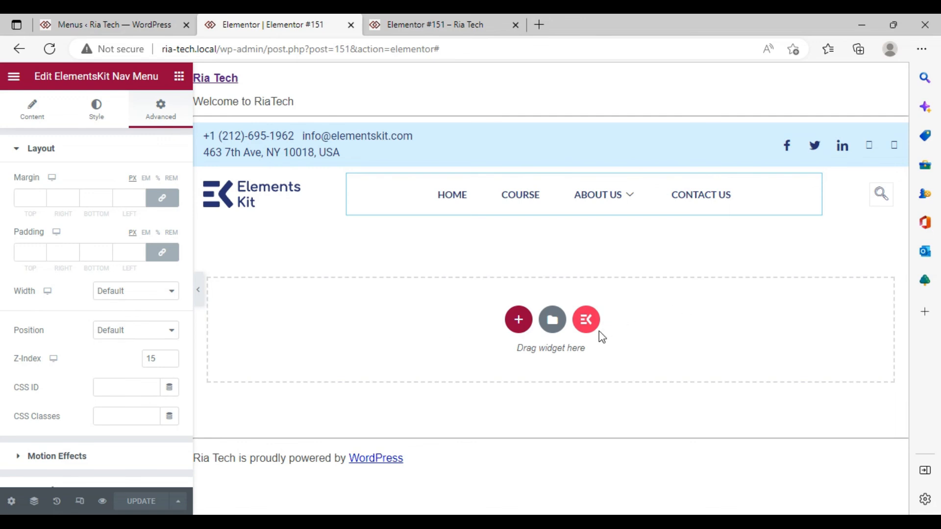
Step: View the page designs in the ElementsKit template library and close it without inserting any
left_click(588, 321)
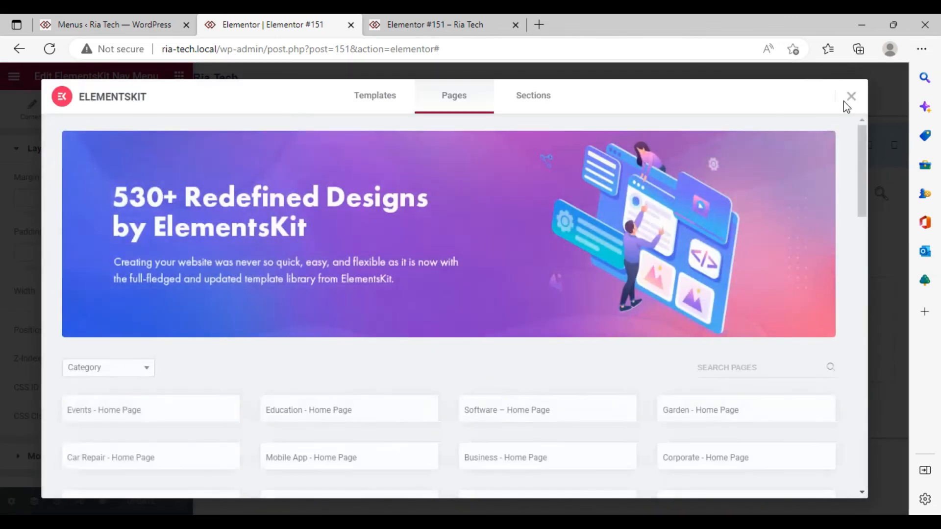
left_click(850, 96)
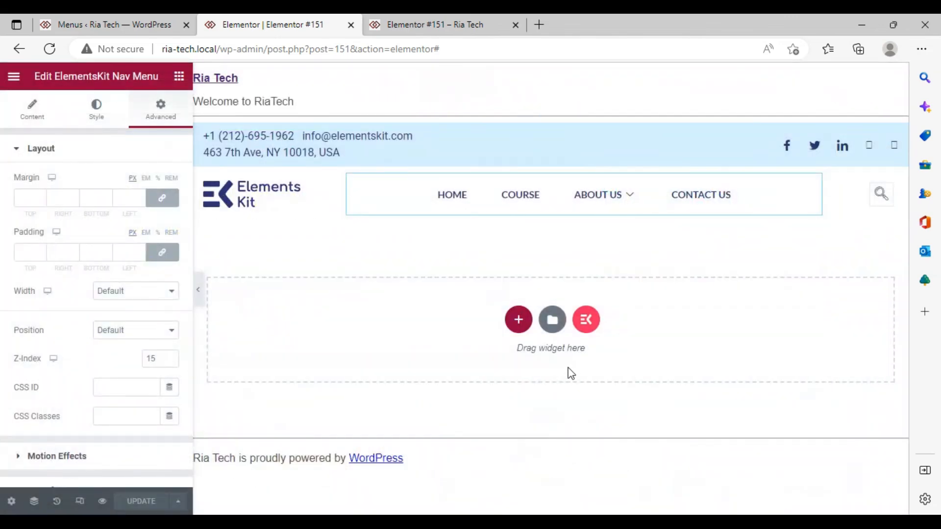